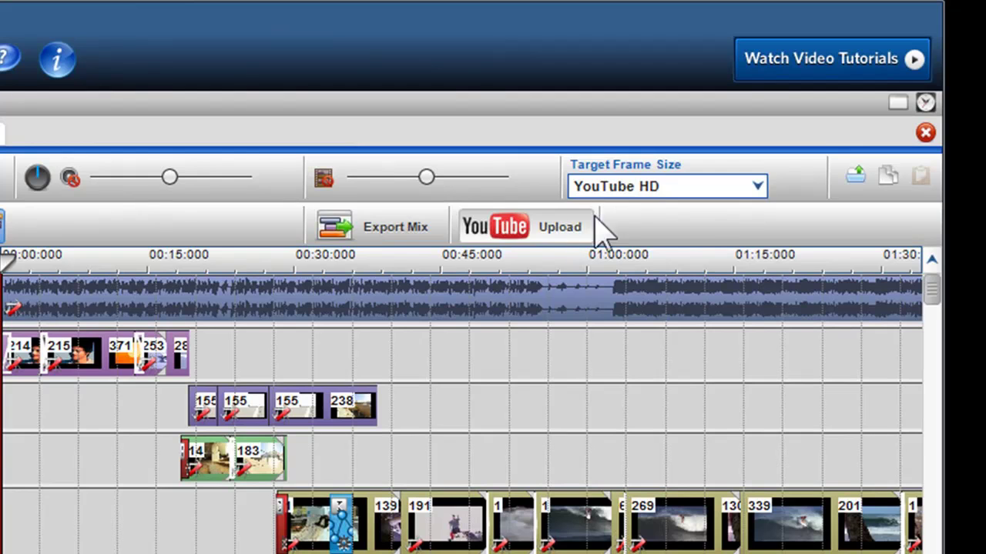
Briefly switch the target frame size from YouTube HD to 320 × 192 (5:3), then reopen the frame size list.
{"action": "left_click", "coordinate": [645, 201]}
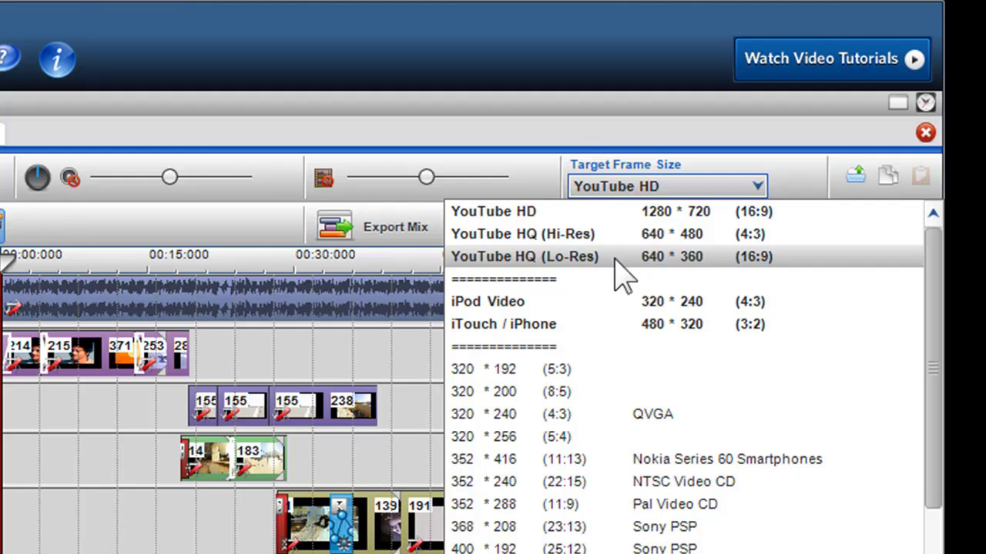
{"action": "left_click", "coordinate": [618, 217]}
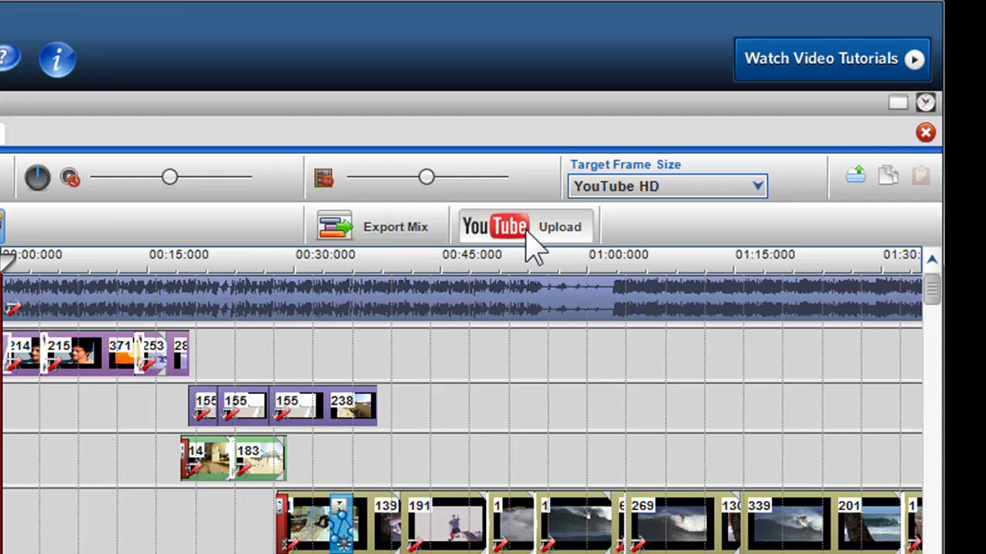
{"action": "left_click", "coordinate": [627, 192]}
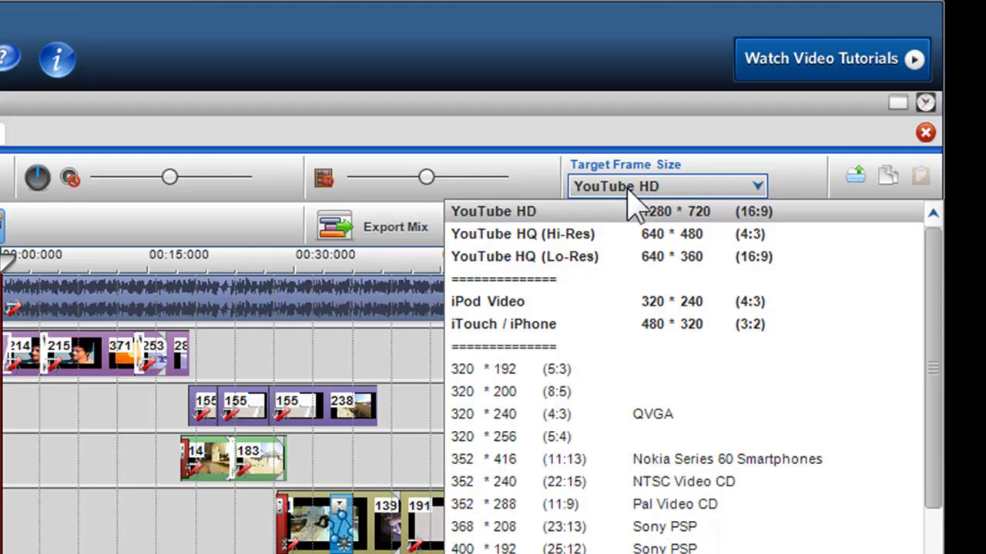
{"action": "left_click", "coordinate": [609, 368]}
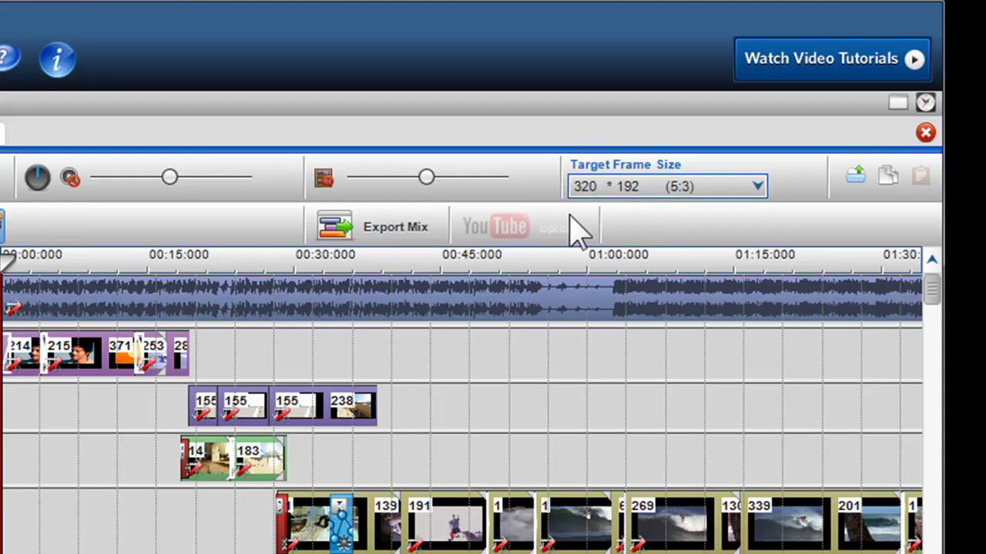
{"action": "left_click", "coordinate": [654, 189]}
Restore YouTube HD as the frame size and bring up the timeline's context menu.
{"action": "left_click", "coordinate": [648, 218]}
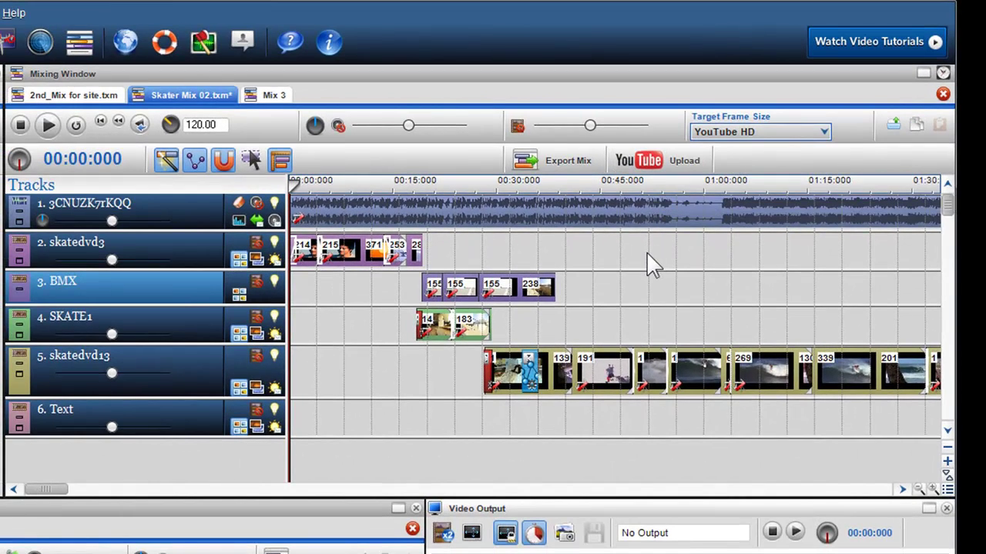
{"action": "right_click", "coordinate": [507, 363]}
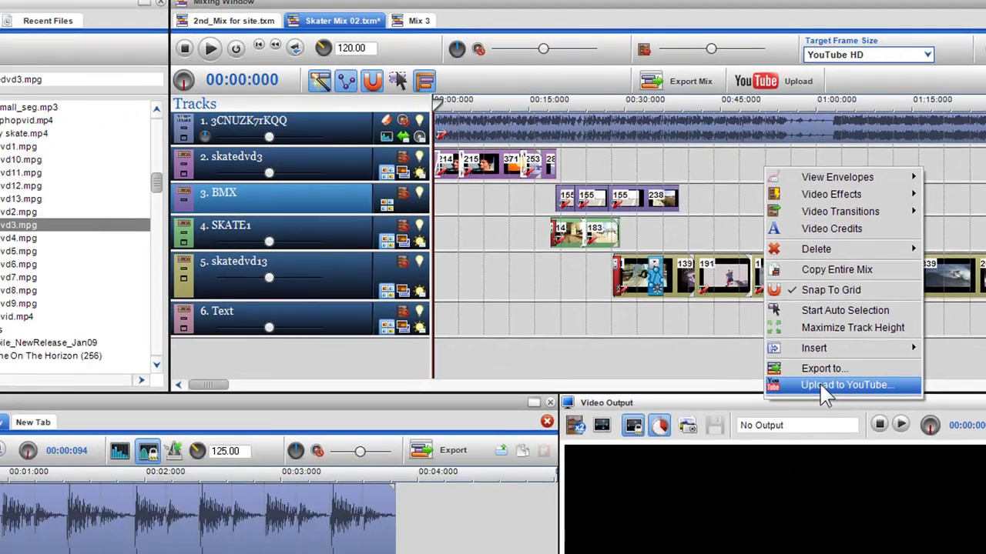
Open Upload to YouTube for the Skater Mix and start editing the UserName field.
{"action": "left_click", "coordinate": [713, 492]}
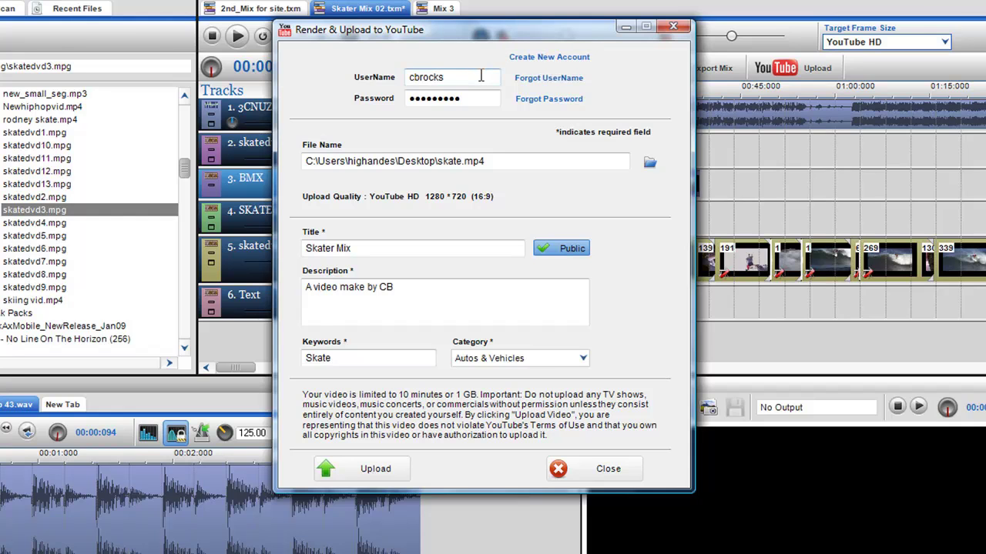
{"action": "left_click", "coordinate": [430, 78]}
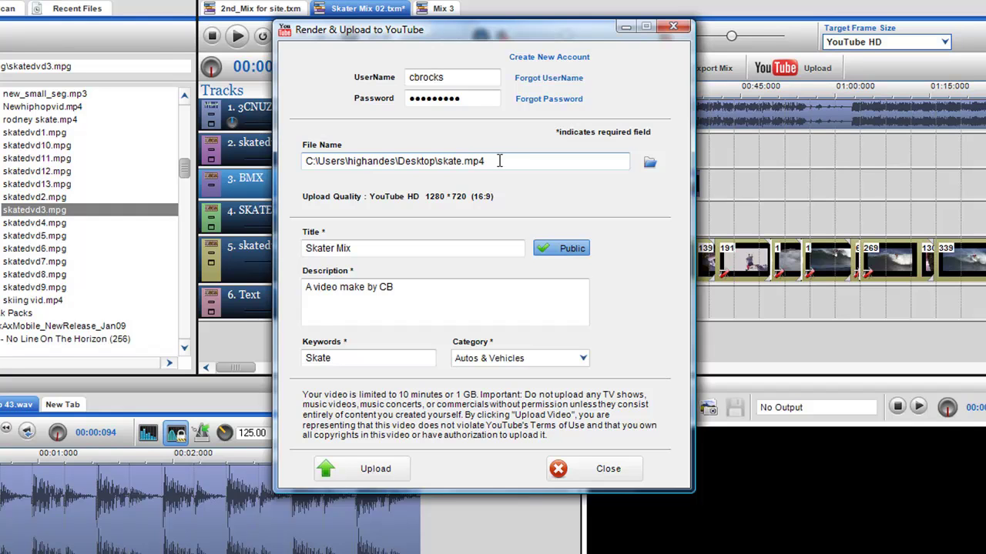
Set the render output file to skate.mp4 on the Desktop.
{"action": "left_click", "coordinate": [650, 162]}
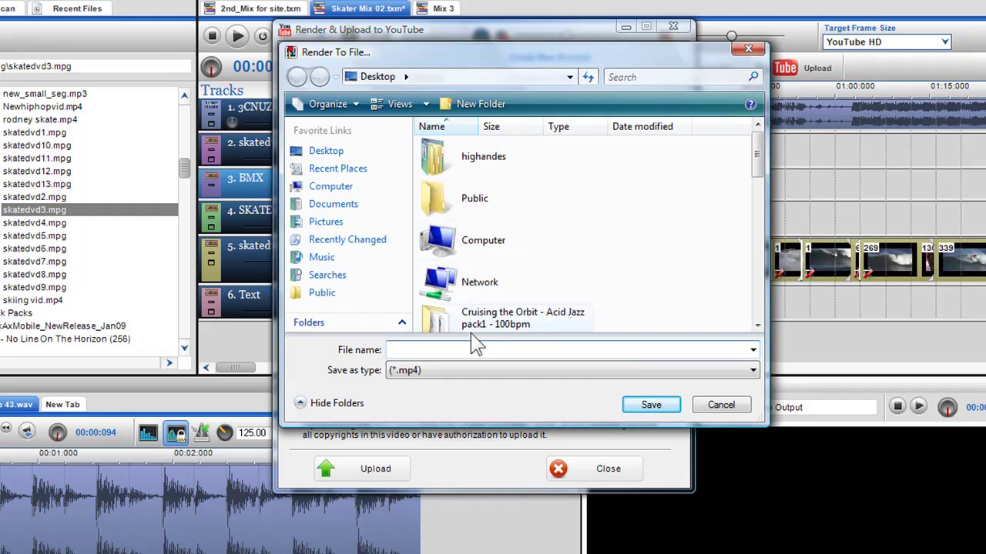
{"action": "type", "text": "skate"}
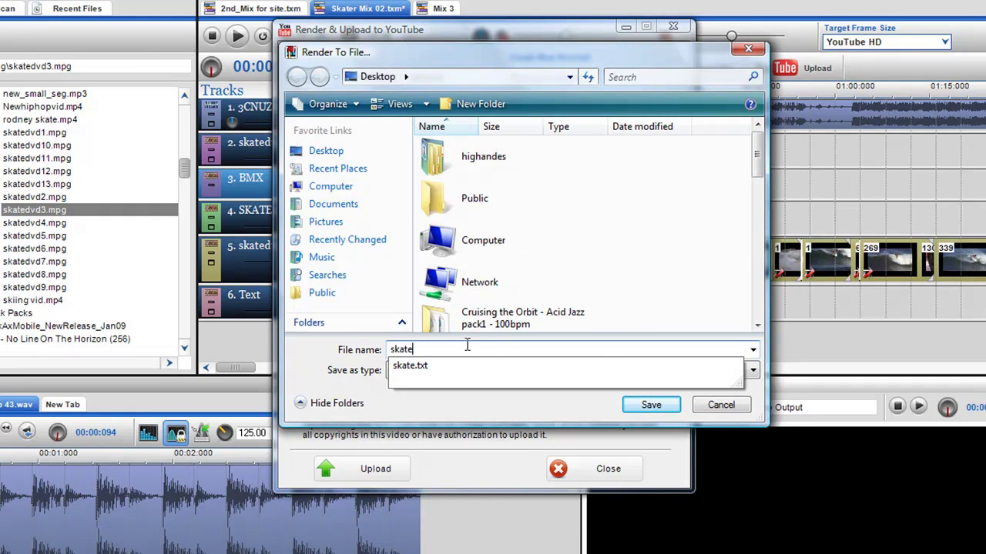
{"action": "left_click", "coordinate": [651, 404]}
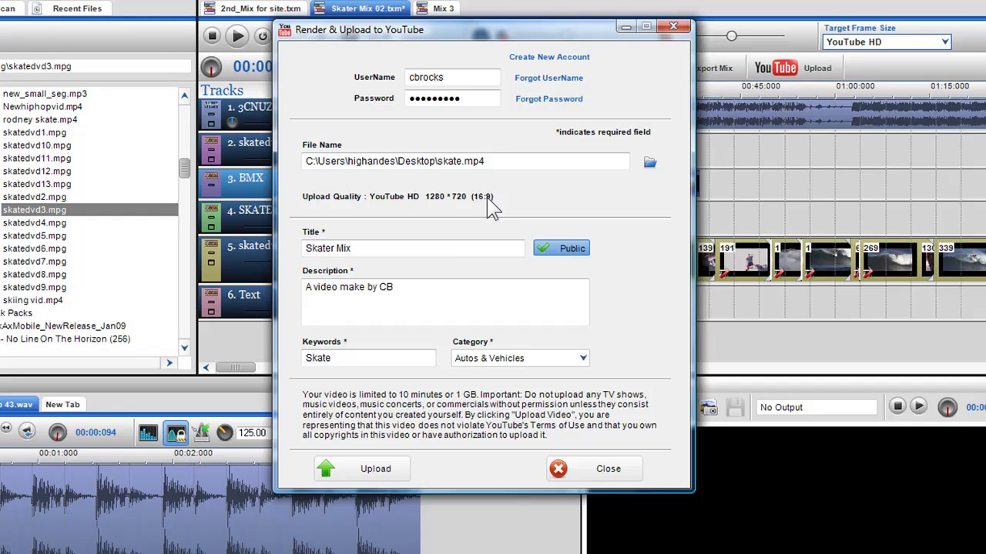
{"action": "left_click", "coordinate": [371, 250]}
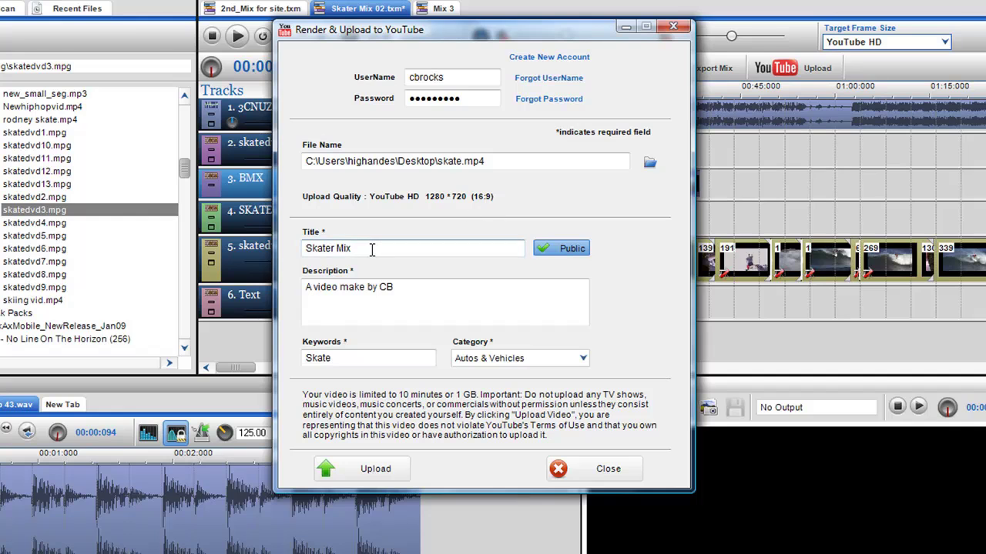
{"action": "left_click", "coordinate": [544, 254]}
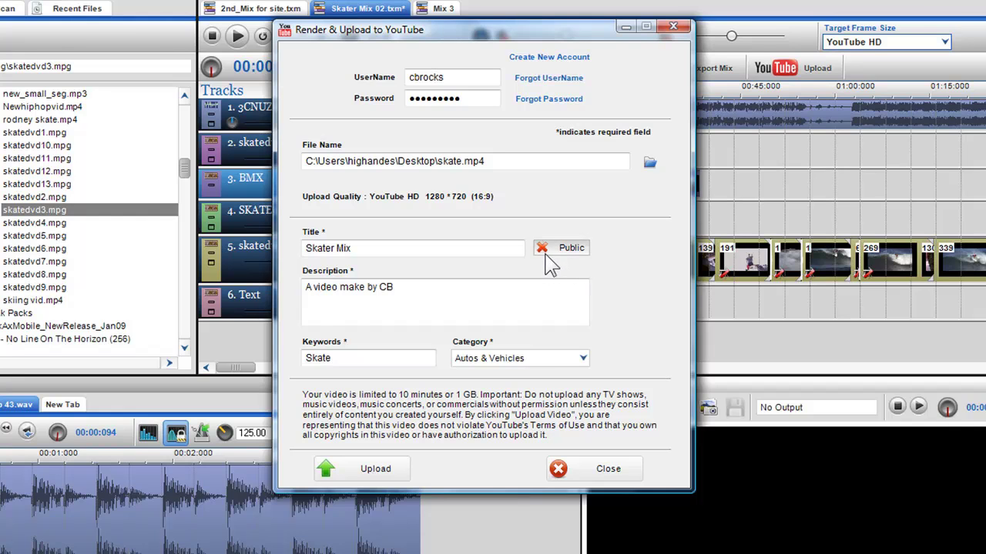
{"action": "left_click", "coordinate": [547, 259]}
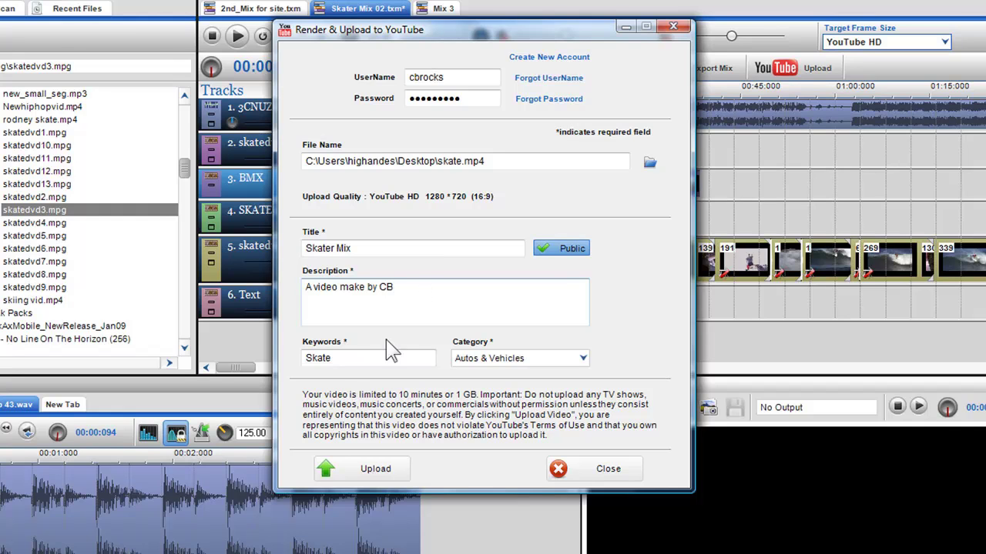
Extend the keywords to 'Skate tricks'.
{"action": "left_click", "coordinate": [353, 359]}
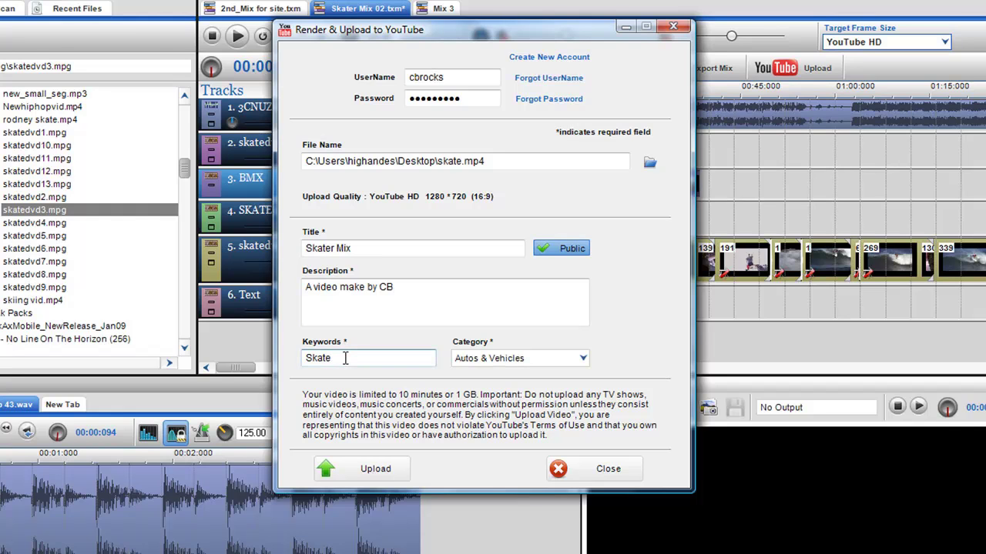
{"action": "type", "text": "tricks"}
Set the video category to Sports and select the whole keyword text.
{"action": "left_click", "coordinate": [583, 360]}
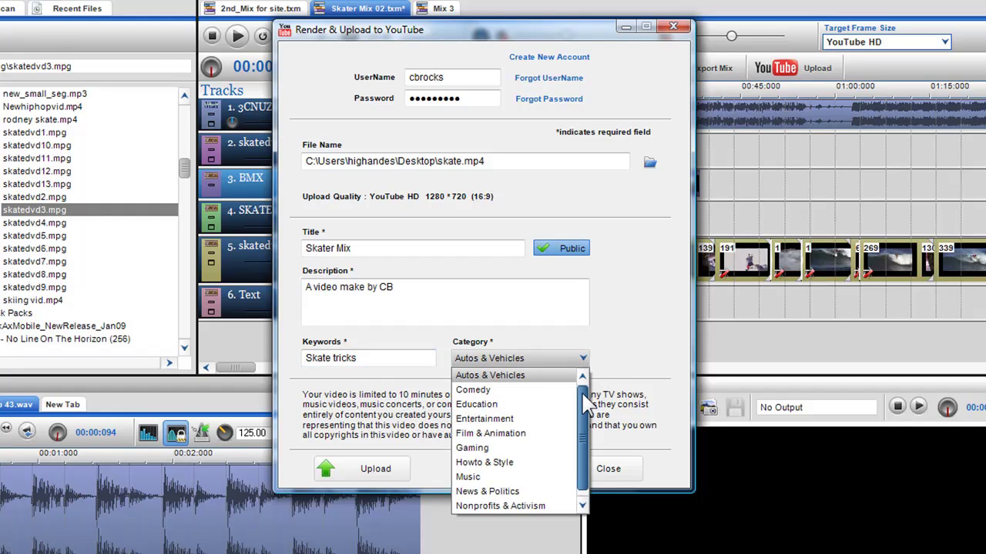
{"action": "scroll", "coordinate": [586, 408], "scroll_direction": "down", "scroll_amount": 2}
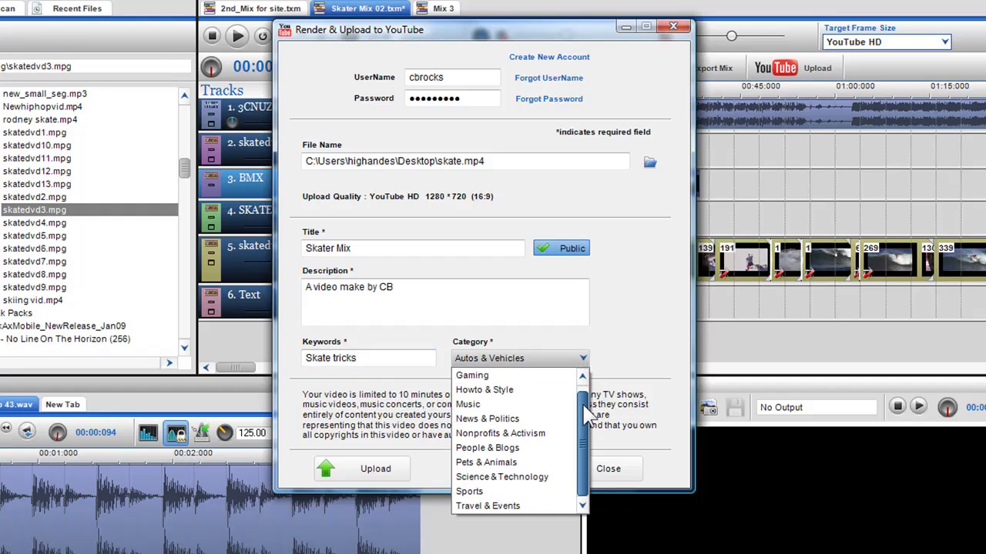
{"action": "left_click", "coordinate": [507, 493]}
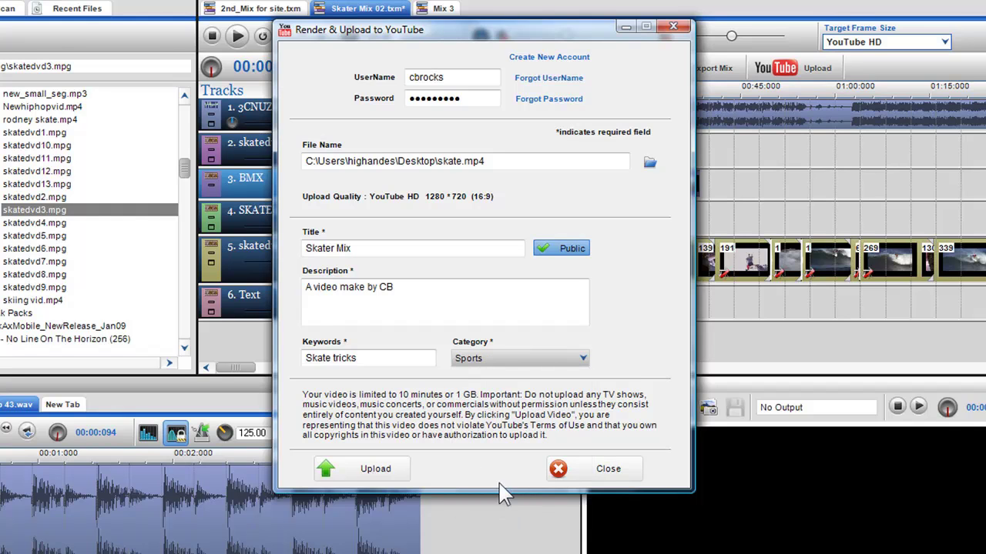
{"action": "left_click", "coordinate": [362, 360]}
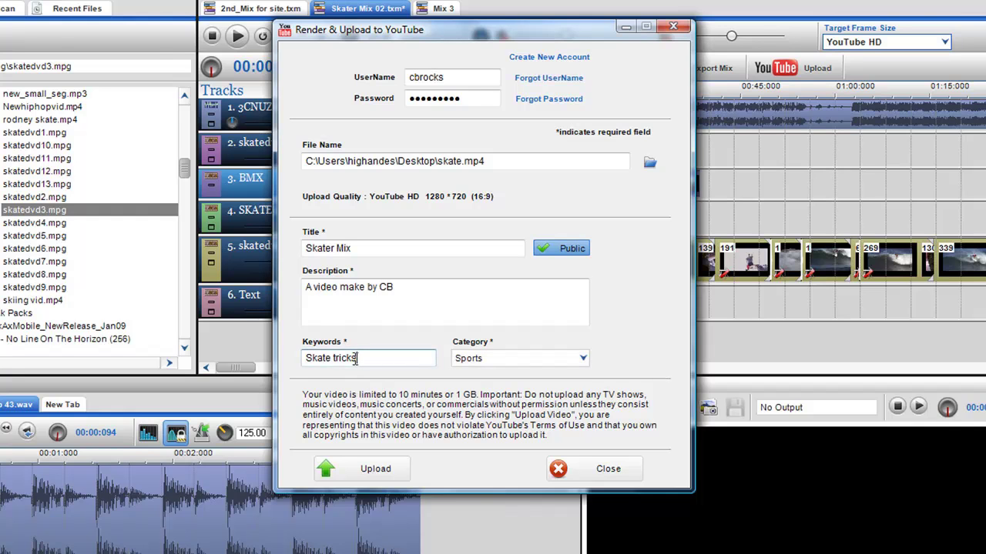
{"action": "left_click_drag", "start_coordinate": [362, 360], "coordinate": [285, 359]}
Replace the selected keywords with 'skate'.
{"action": "key", "text": "BackSpace"}
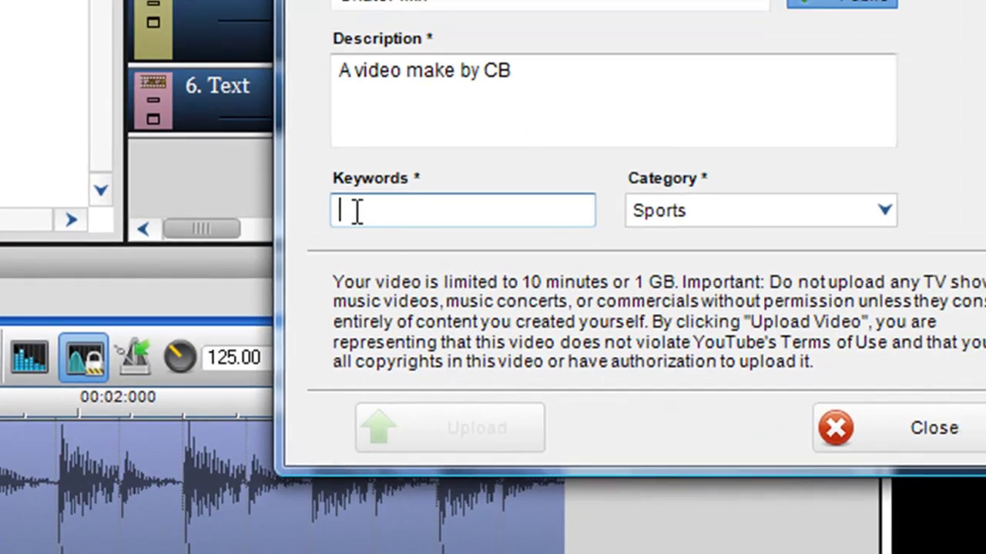
{"action": "type", "text": "ska"}
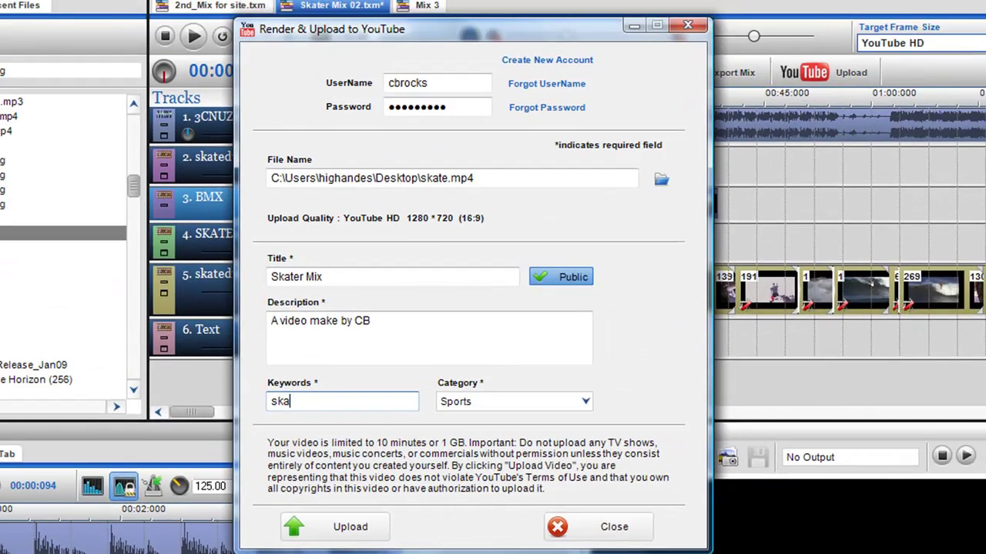
{"action": "type", "text": "te"}
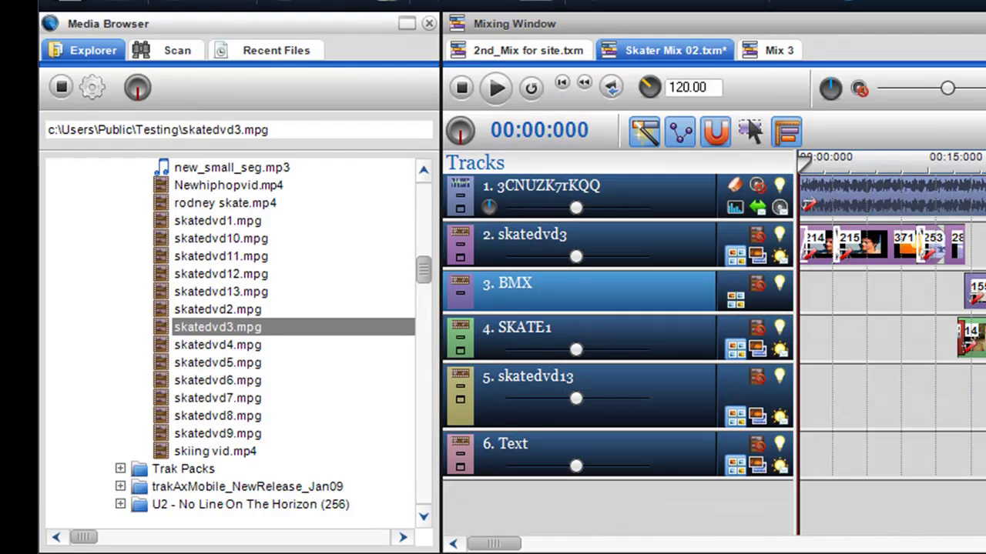
Start a YouTube upload of the Media Browser clip skatedvd13.mpg.
{"action": "left_click", "coordinate": [231, 292]}
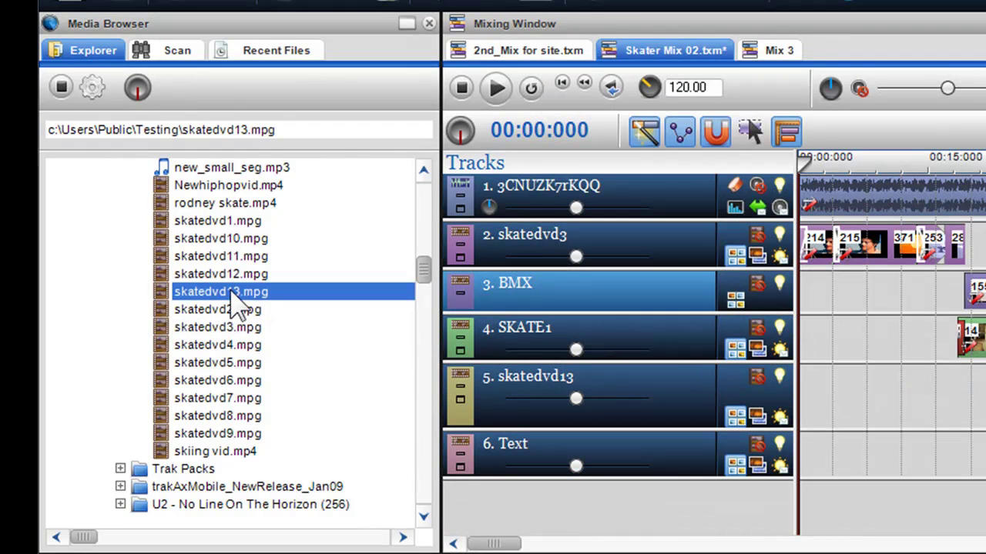
{"action": "right_click", "coordinate": [237, 300]}
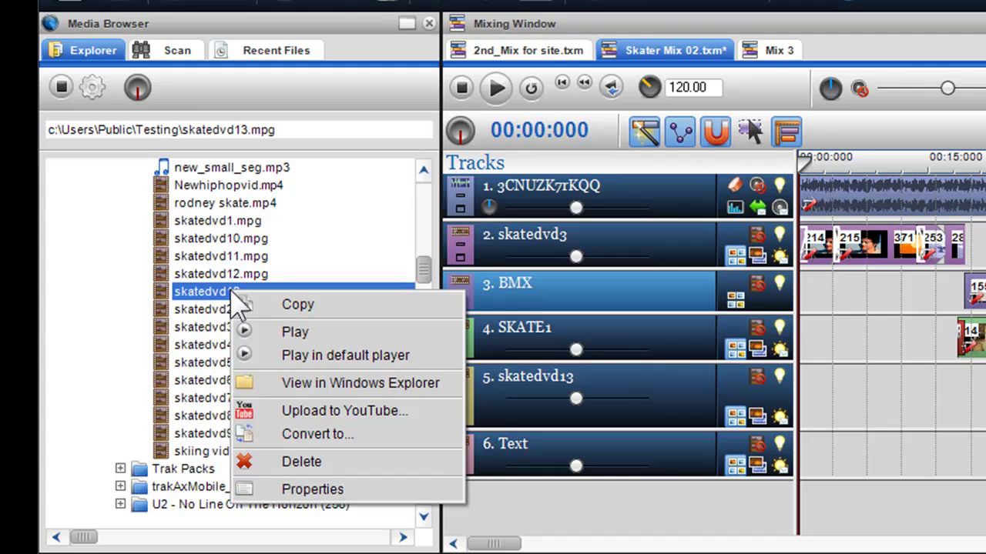
{"action": "left_click", "coordinate": [323, 416]}
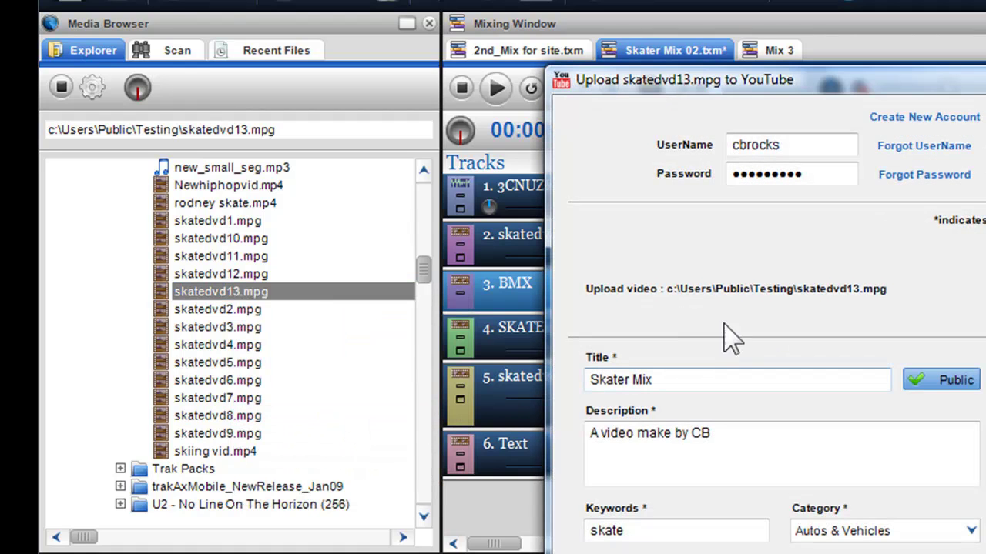